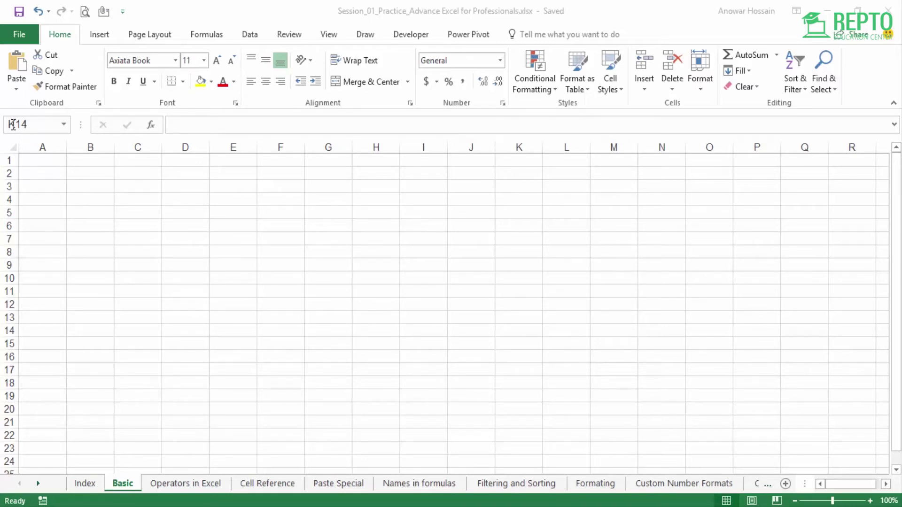
click(33, 161)
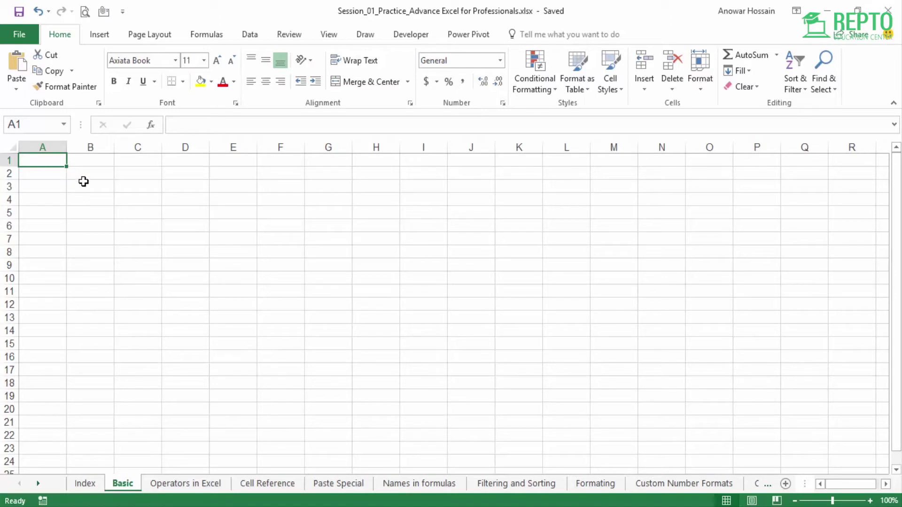
click(90, 174)
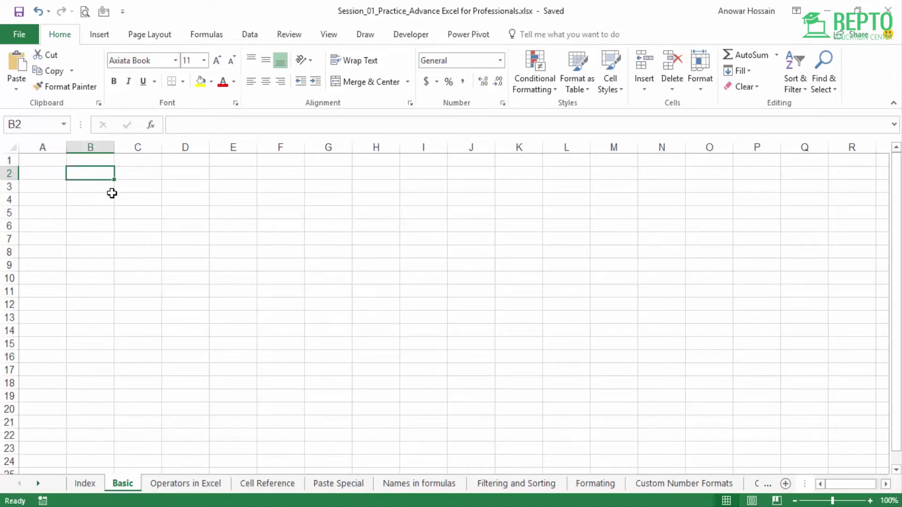
click(133, 186)
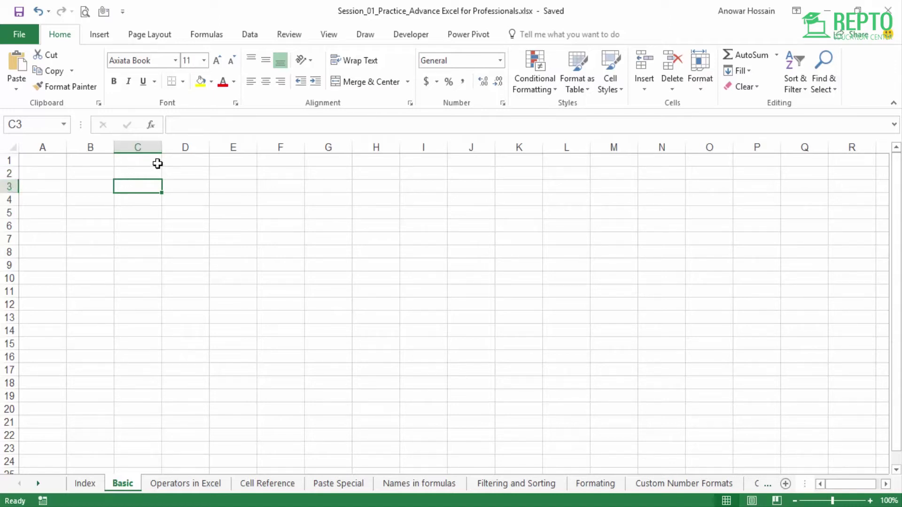
click(41, 159)
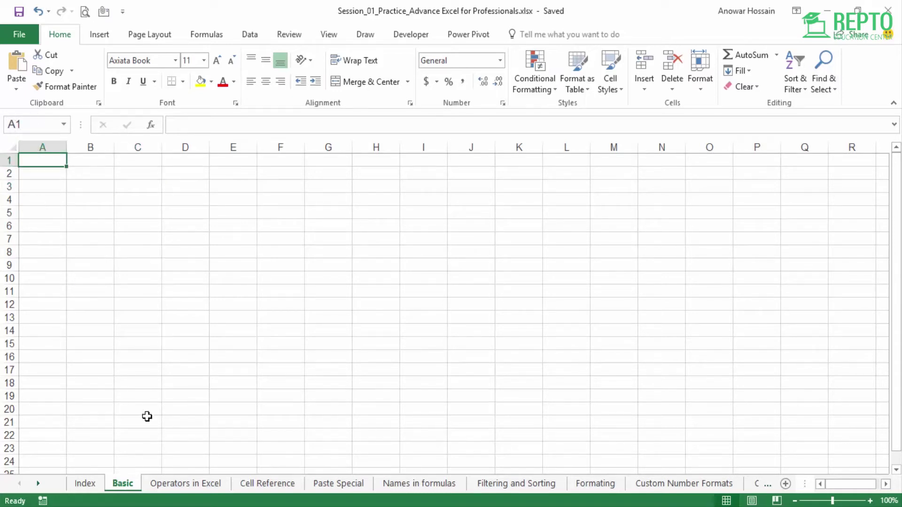
scroll(303, 195, down, 1)
scroll(303, 195, down, 6)
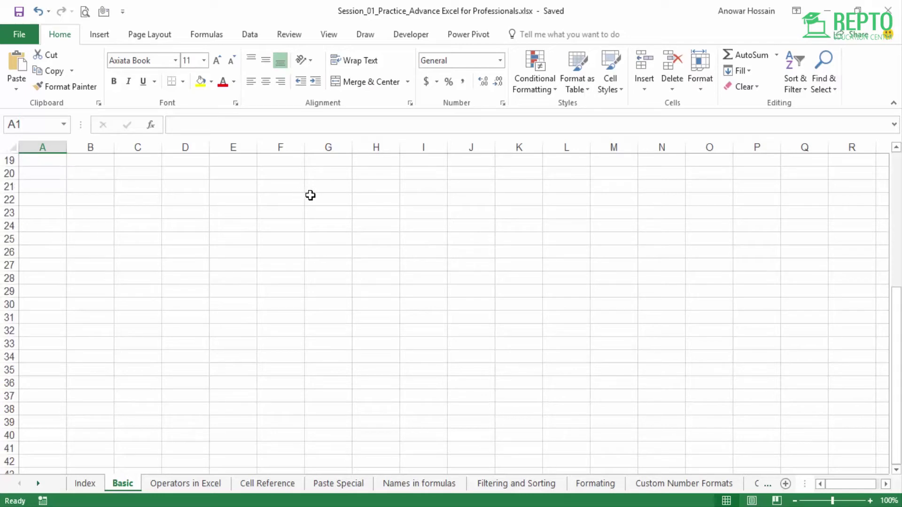
scroll(310, 195, up, 7)
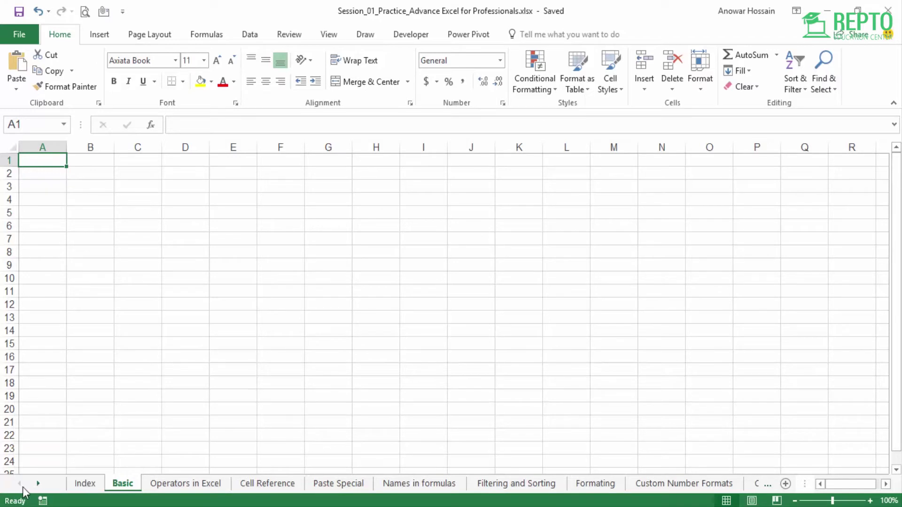
right_click(30, 486)
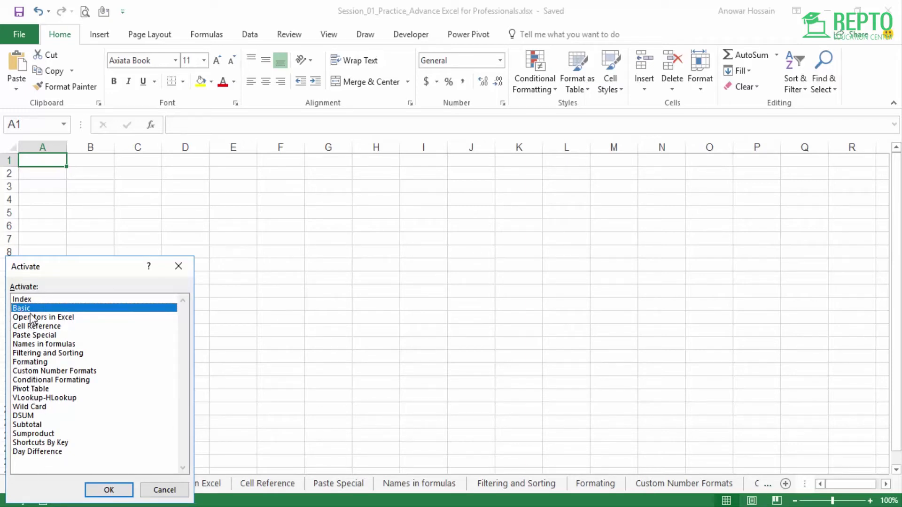
click(104, 492)
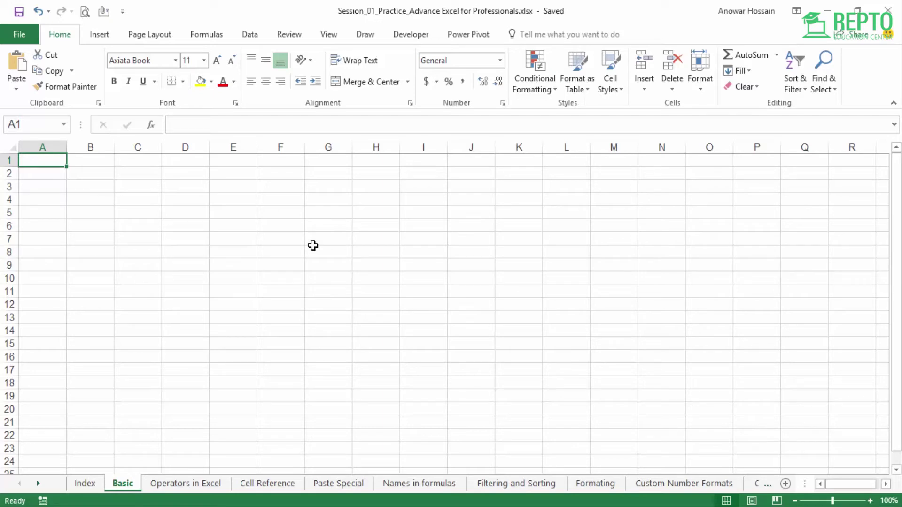
- Enter 1 in A1 and 2 in A2, then select the range A1:A2
text(1)
key(Return)
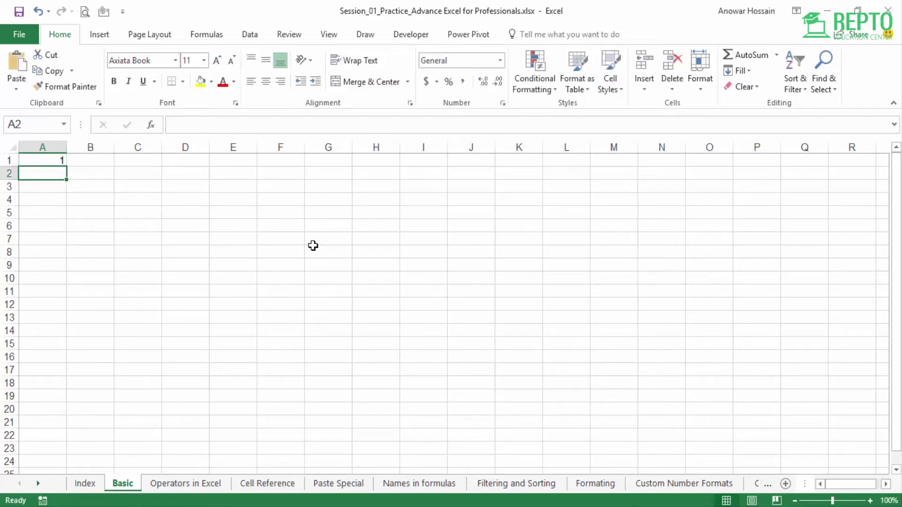
text(2)
key(Up)
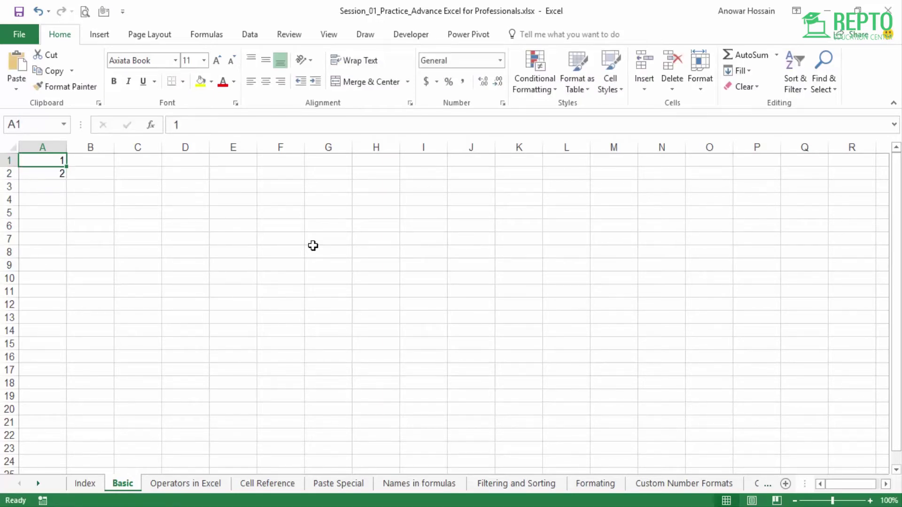
key(shift+Down)
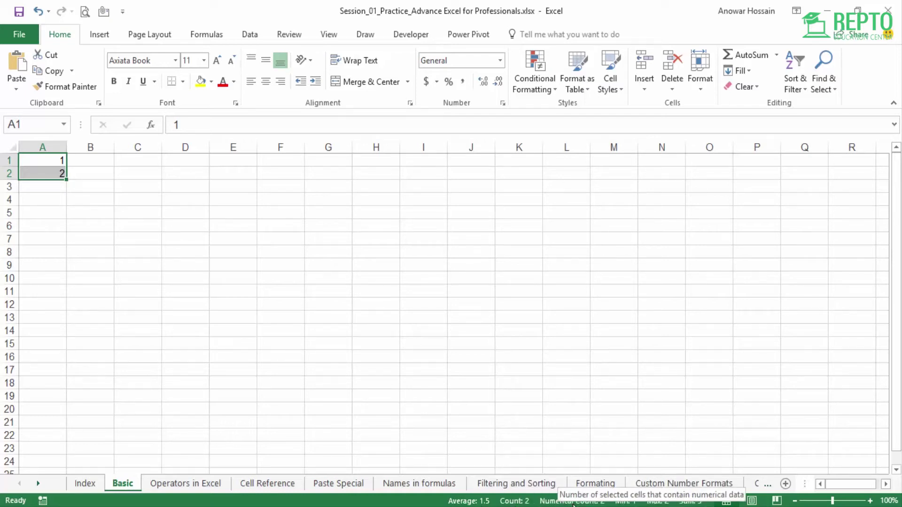
right_click(536, 504)
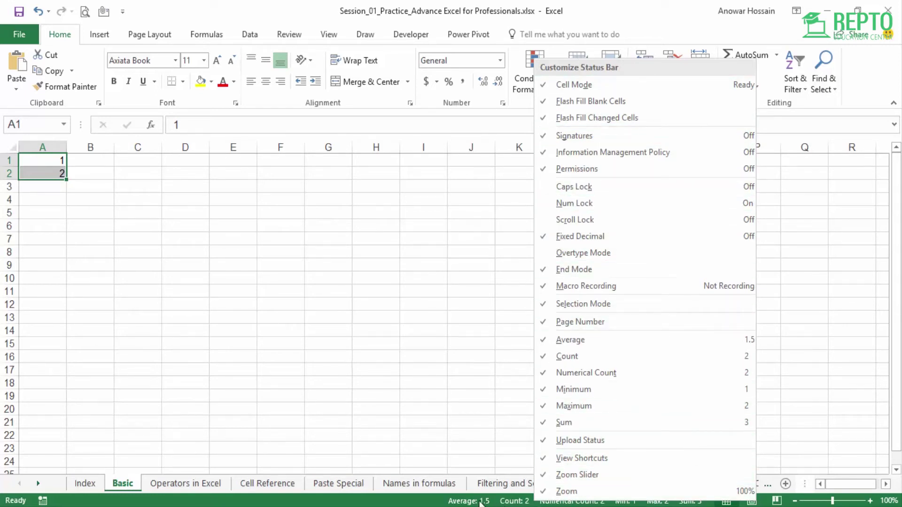
click(413, 309)
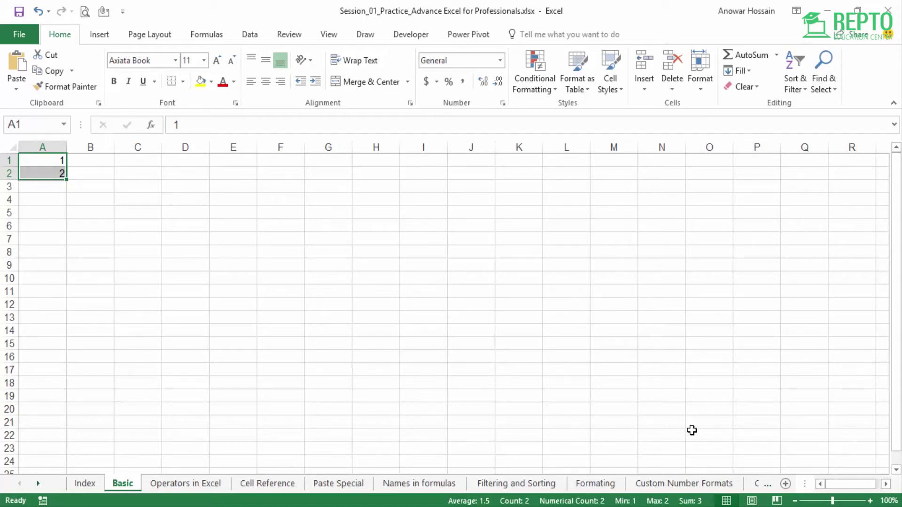
- Select G7, tour the Insert, Formulas, Data, Review and View tabs, and return to Home
click(328, 237)
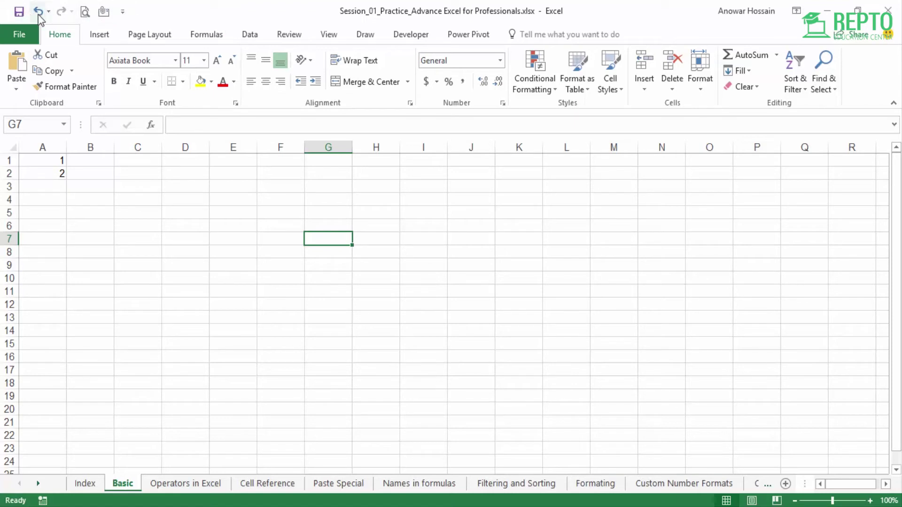
click(98, 37)
click(155, 35)
click(219, 36)
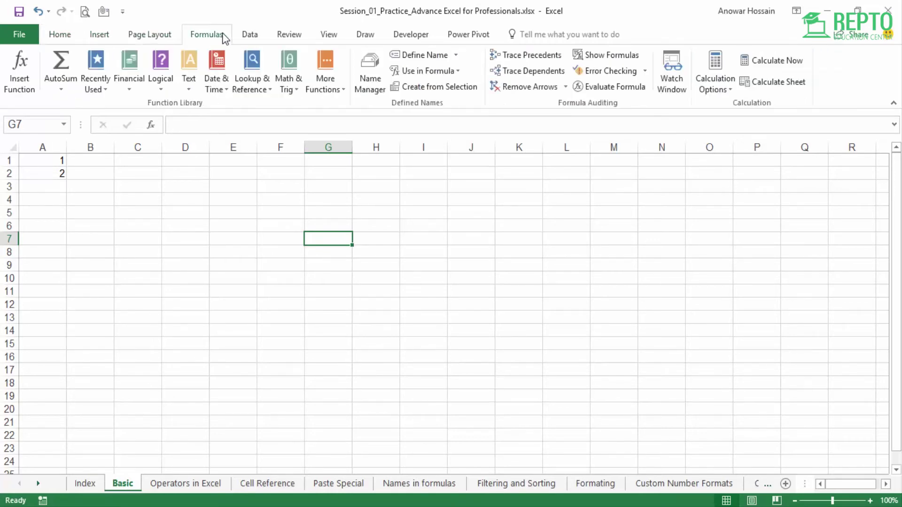
click(248, 35)
click(289, 37)
click(322, 37)
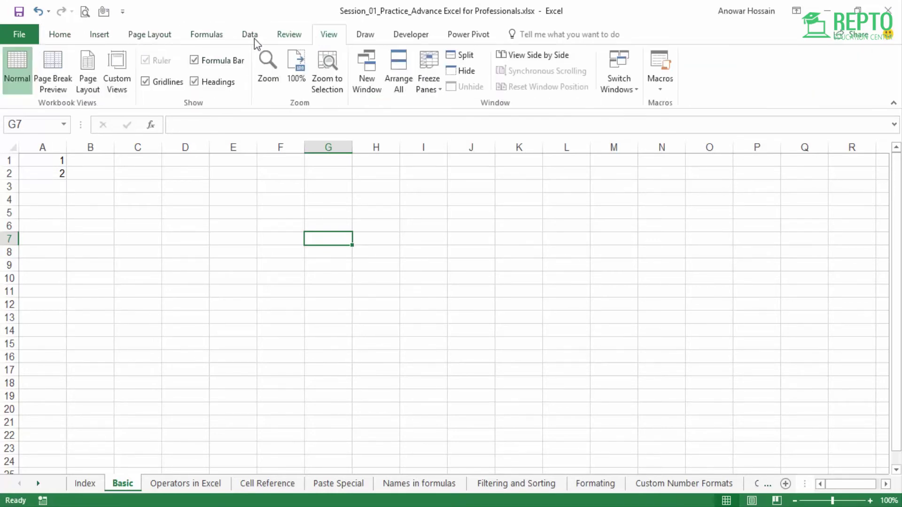
click(66, 35)
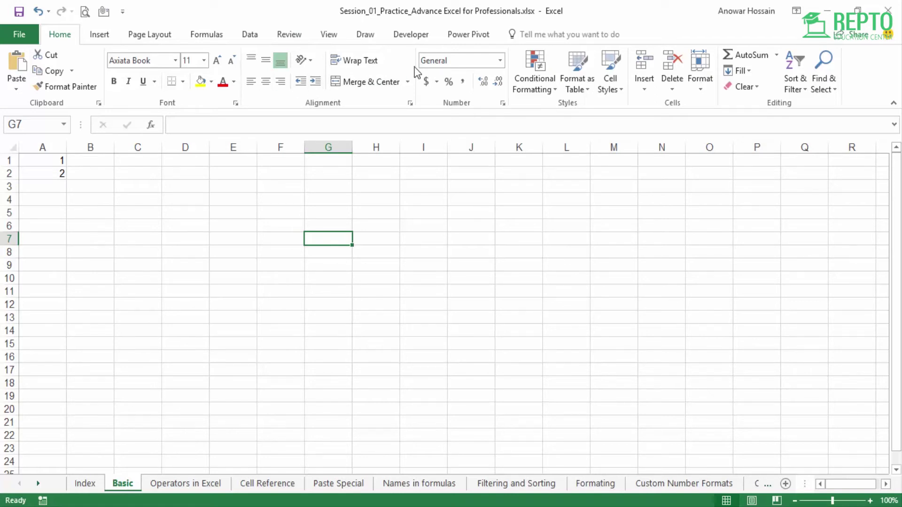
- Bring up the File backstage Info page for the practice workbook
click(21, 37)
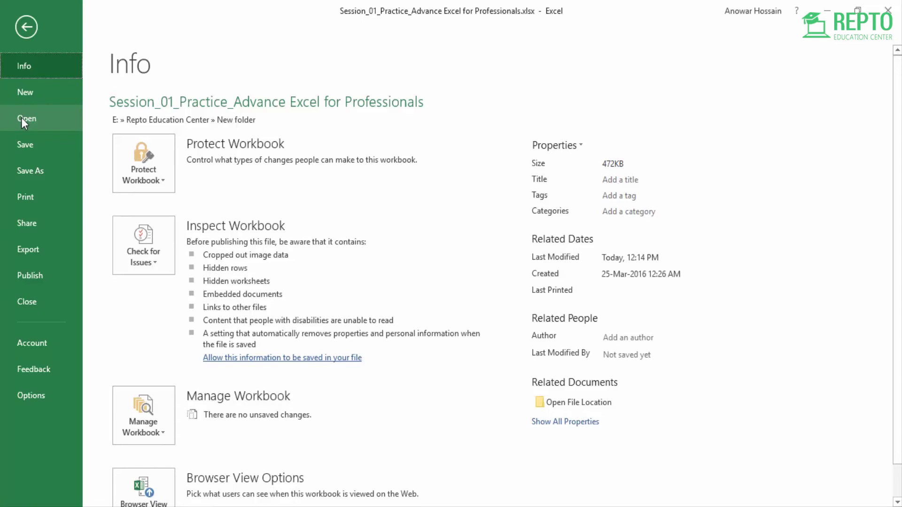
- Show the Open page's Recent workbooks and scroll to today's Session_01 to Session_04 files
click(21, 118)
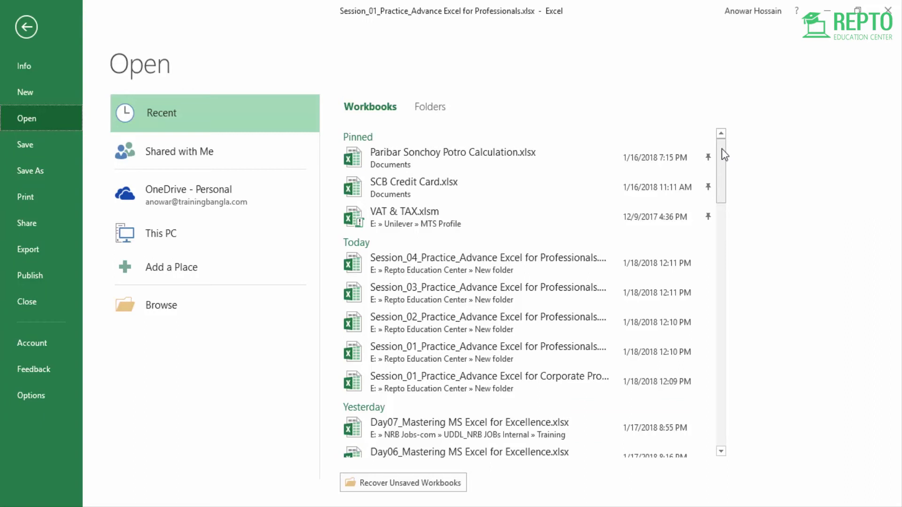
mouse_move(721, 148)
mouse_down()
mouse_move(731, 183)
mouse_move(725, 141)
mouse_up()
mouse_move(506, 293)
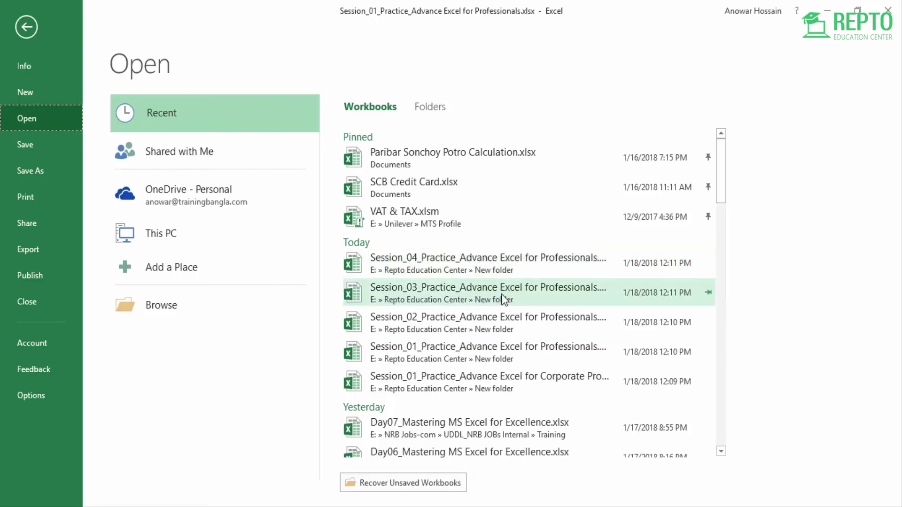
mouse_move(718, 181)
mouse_down()
mouse_move(722, 407)
mouse_move(715, 366)
mouse_move(727, 165)
mouse_up()
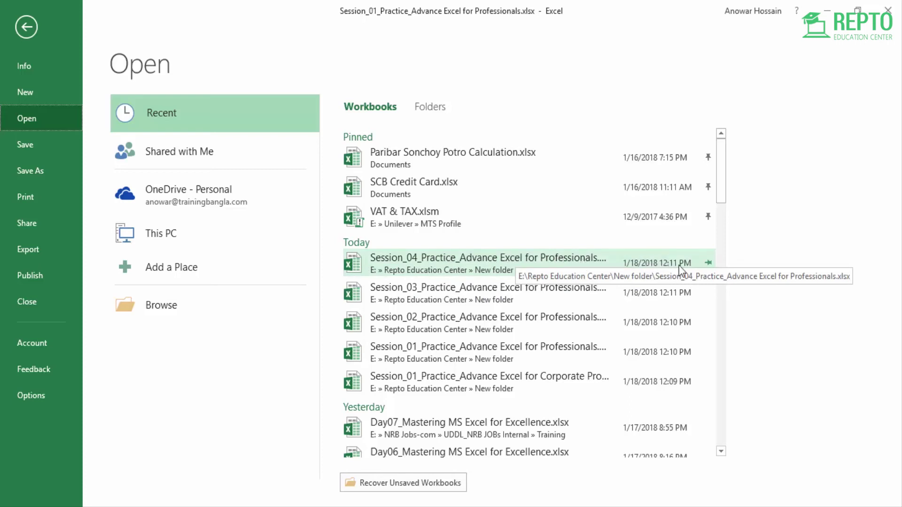
click(708, 265)
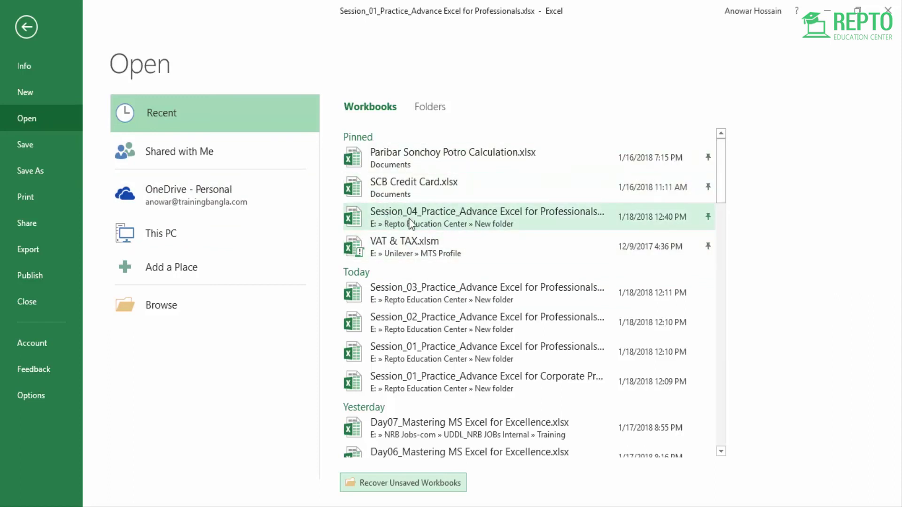
click(708, 217)
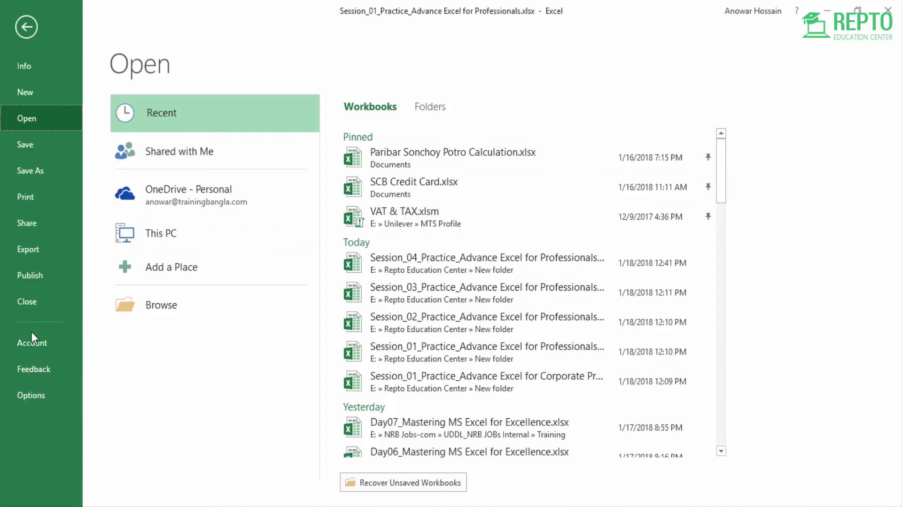
- In Excel Options, browse to the Save page and set AutoRecover to every 2 minutes
click(34, 393)
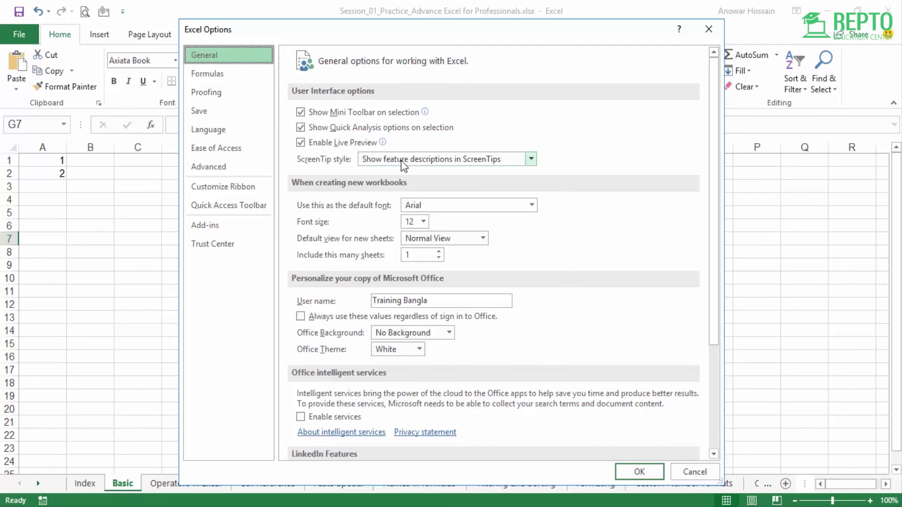
click(204, 72)
click(205, 93)
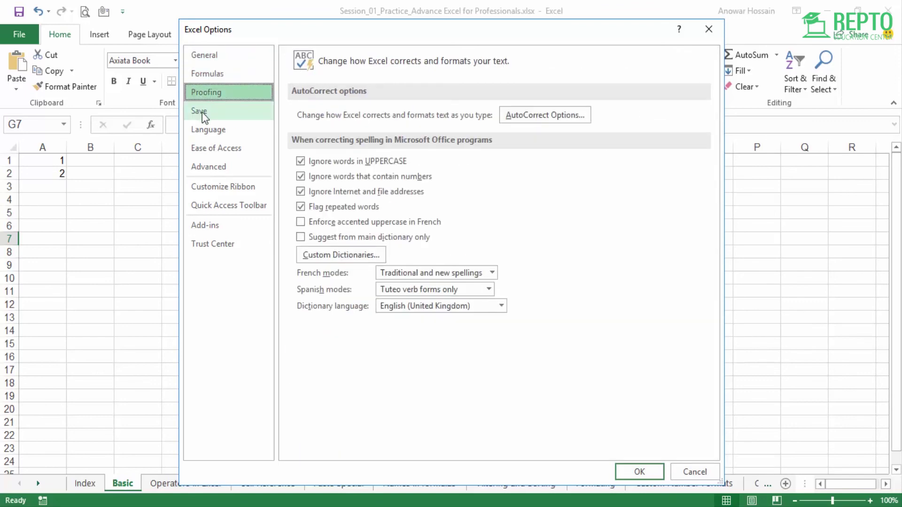
click(202, 113)
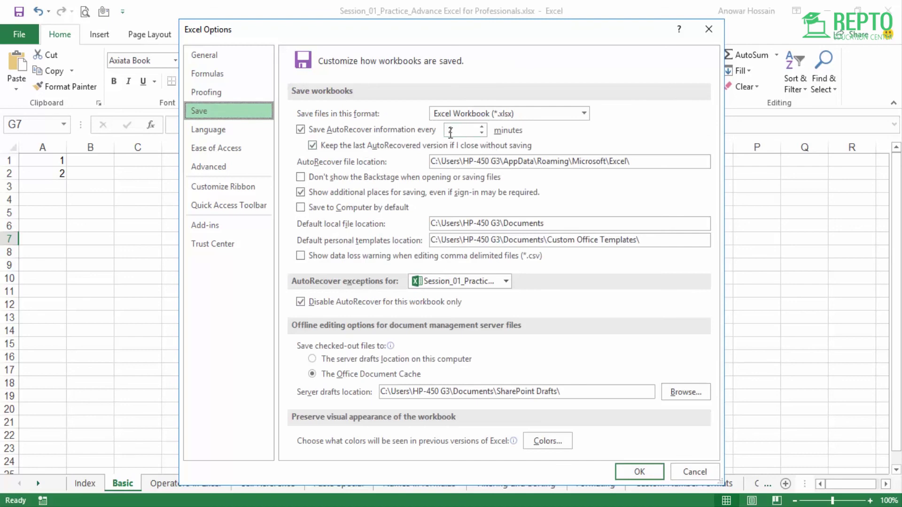
click(481, 133)
key(BackSpace)
text(2)
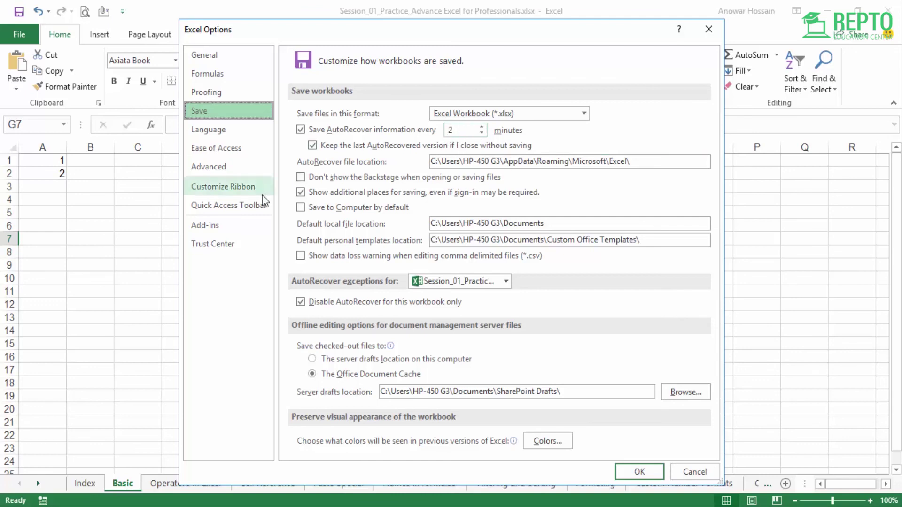
click(212, 188)
- Review the Quick Access Toolbar and Customize Ribbon pages, then accept Excel Options with OK
click(218, 206)
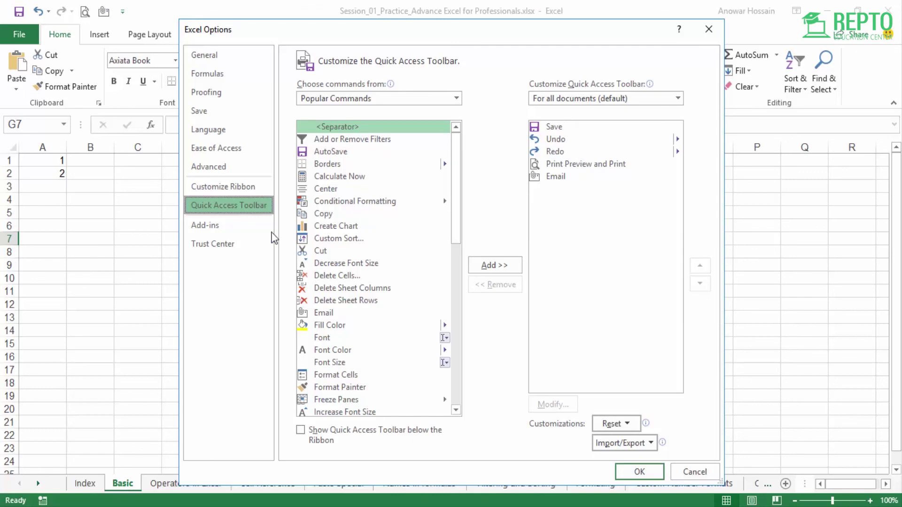
click(223, 187)
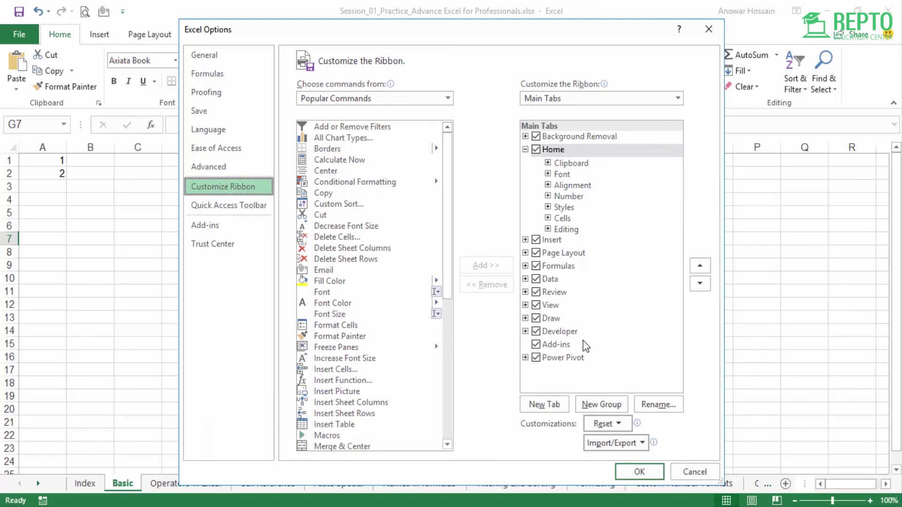
click(640, 471)
click(173, 248)
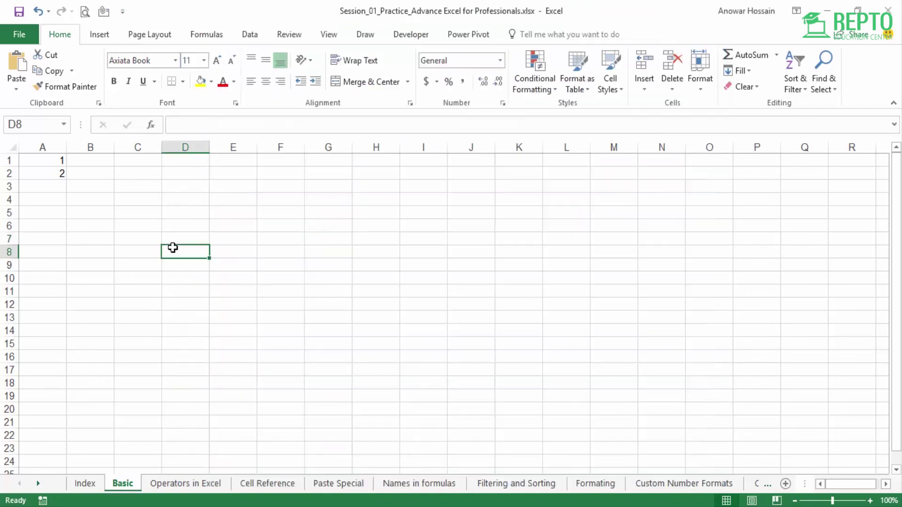